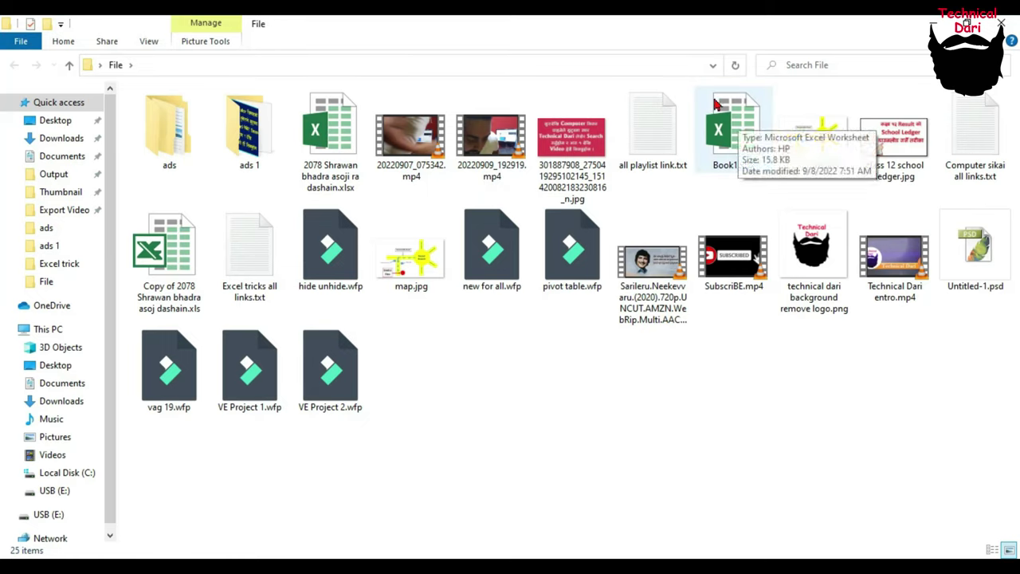
# - Send Book1.xlsx from the desktop's File folder to the USB (E:) drive and close the folder
pyautogui.press('Right')
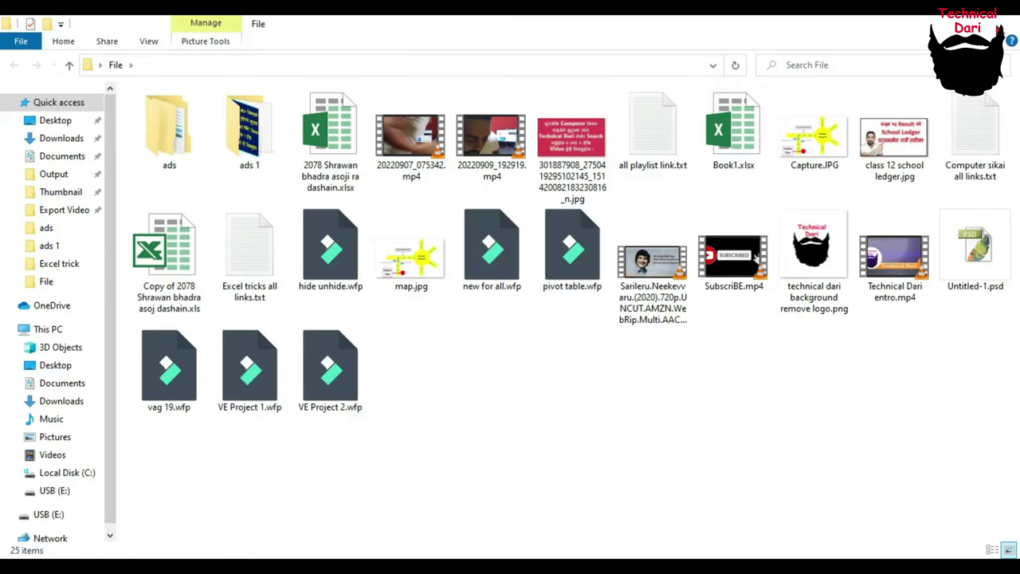
pyautogui.click(1002, 22)
pyautogui.doubleClick(33, 186)
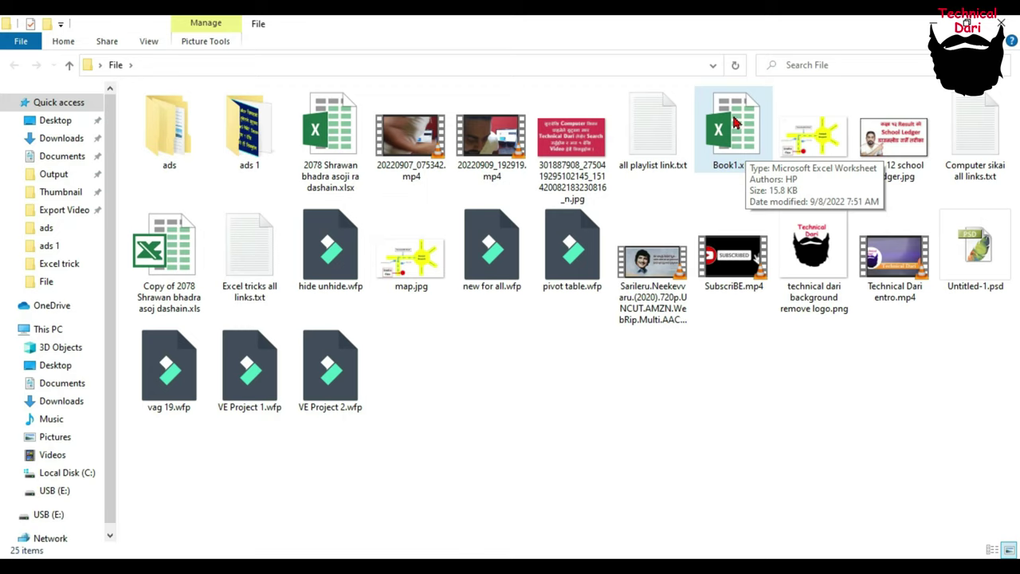
pyautogui.rightClick(722, 114)
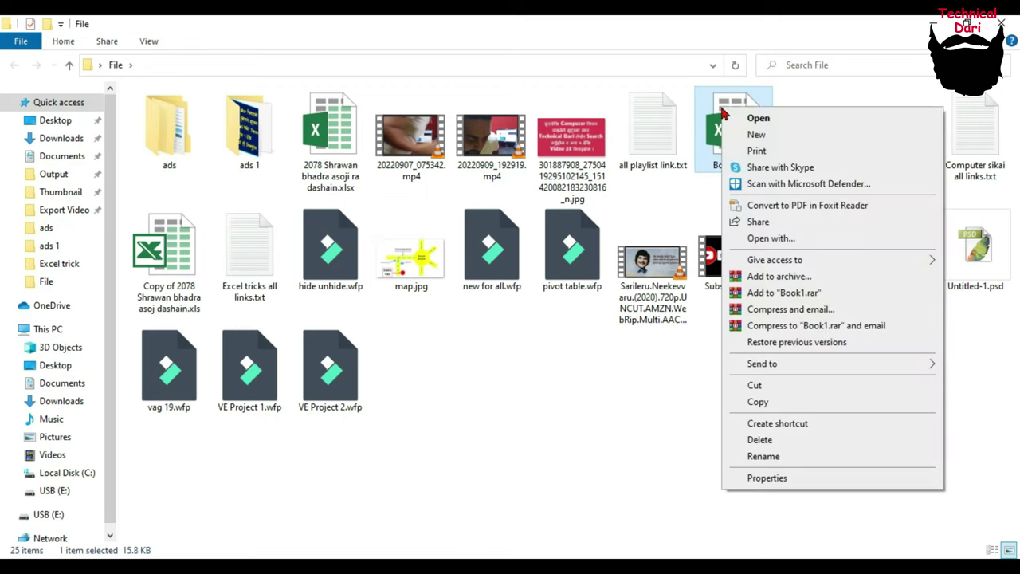
pyautogui.moveTo(793, 371)
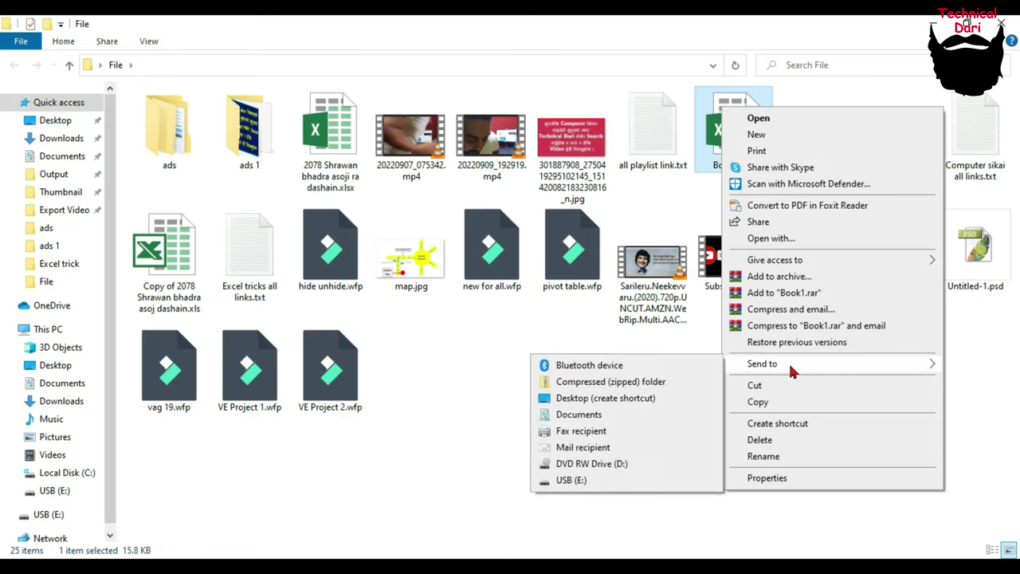
pyautogui.click(571, 480)
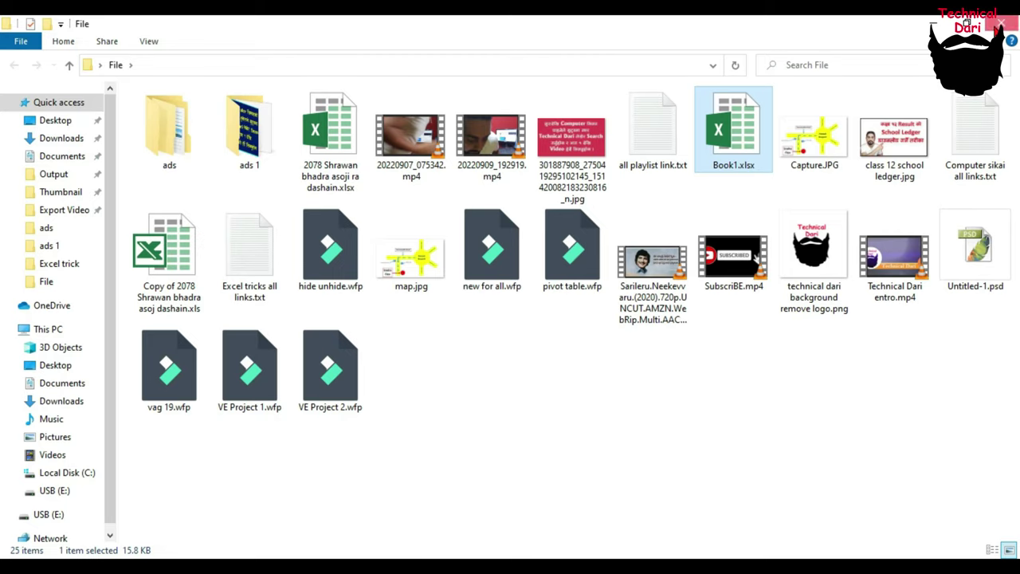
pyautogui.click(989, 28)
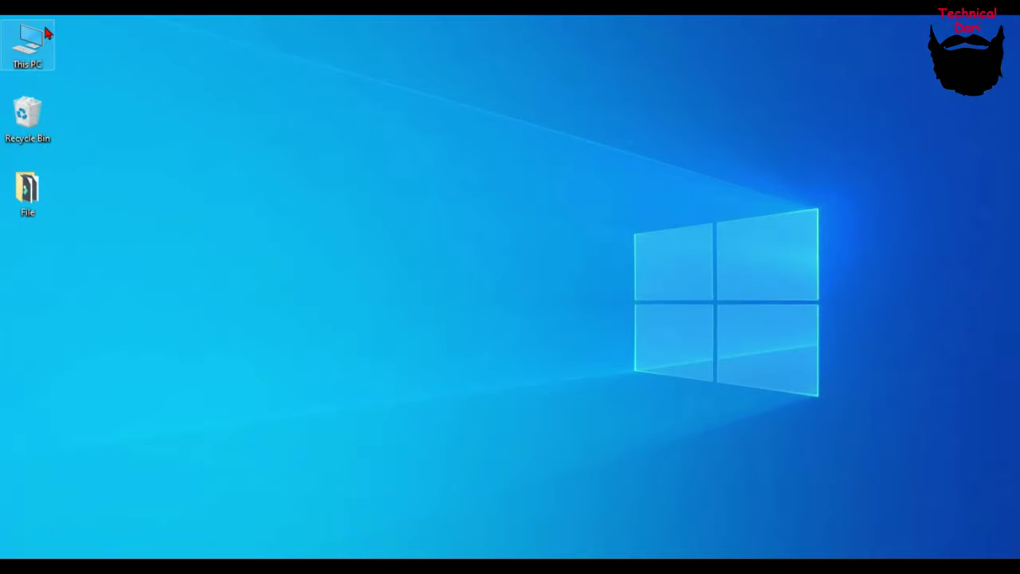
# - Open Book1.xlsx from the USB (E:) drive to examine its contents, and close the workbook and drive window
pyautogui.doubleClick(25, 48)
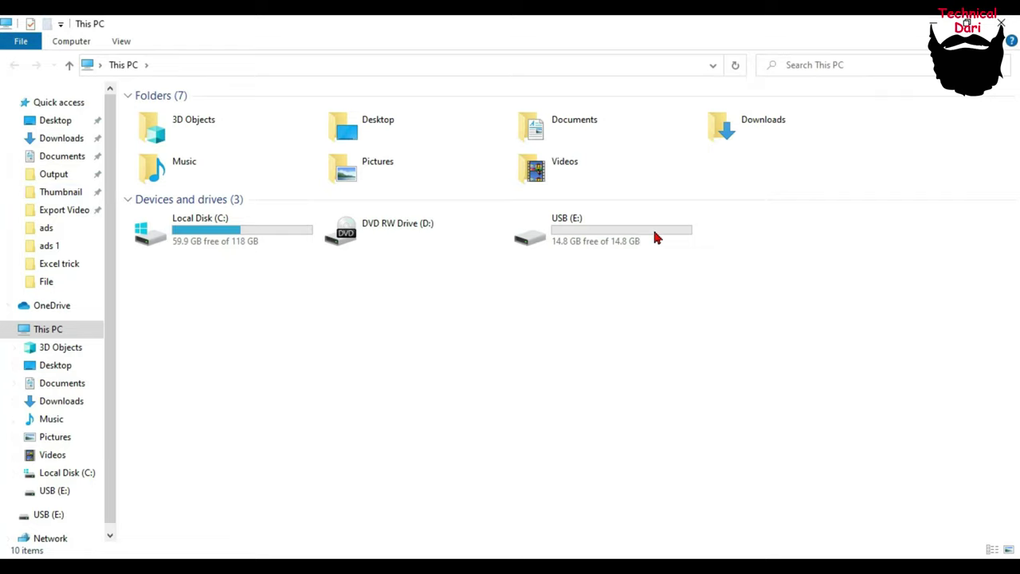
pyautogui.doubleClick(550, 243)
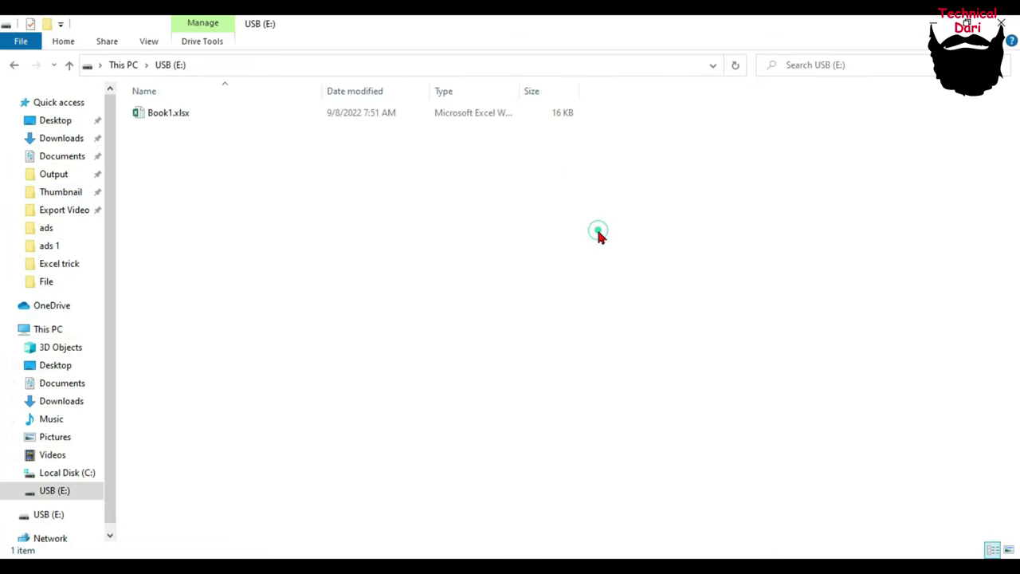
pyautogui.doubleClick(176, 115)
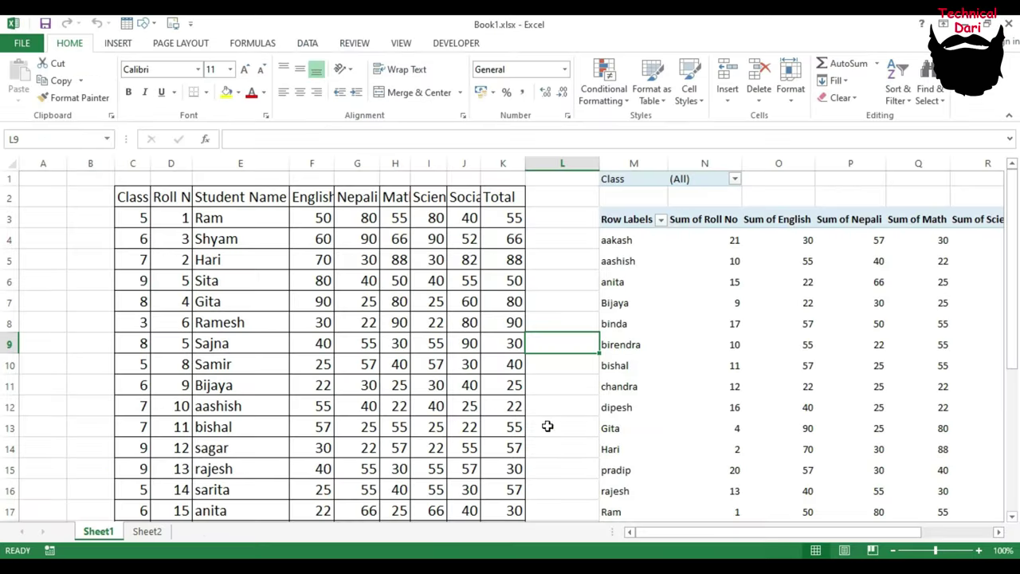
pyautogui.scroll(-6, 360, 294)
pyautogui.scroll(-4, 359, 294)
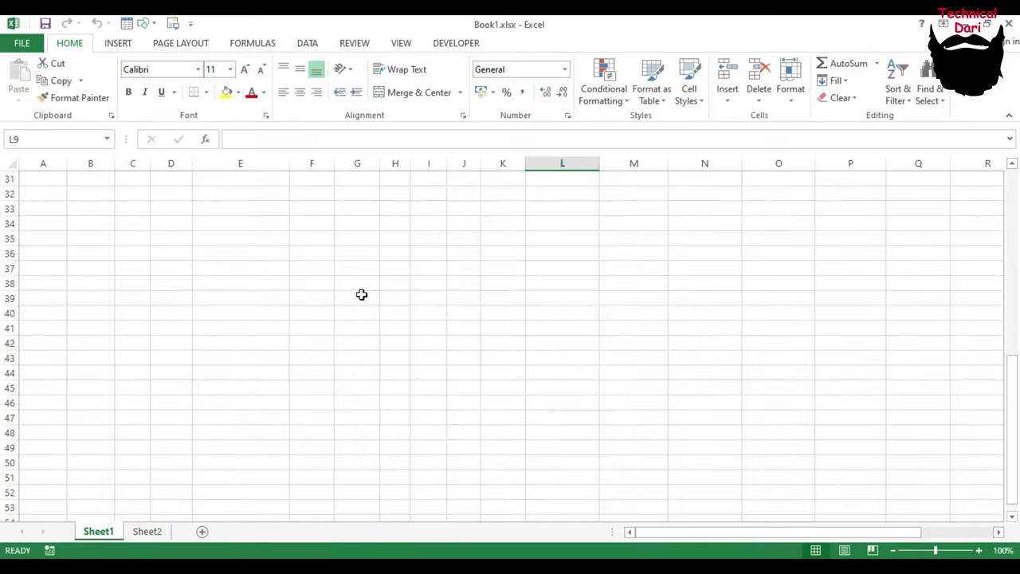
pyautogui.scroll(10, 360, 294)
pyautogui.click(1009, 26)
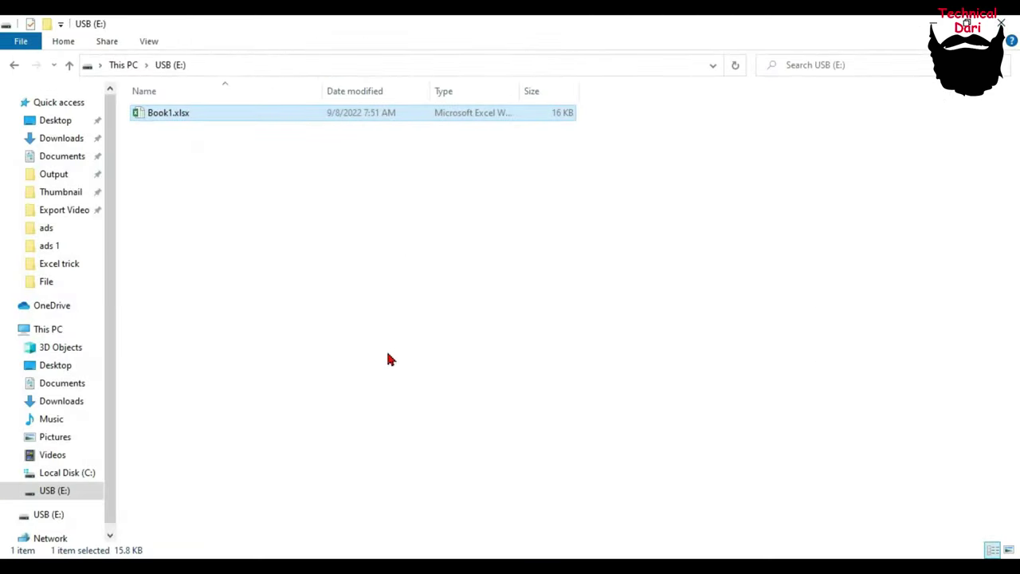
pyautogui.click(326, 229)
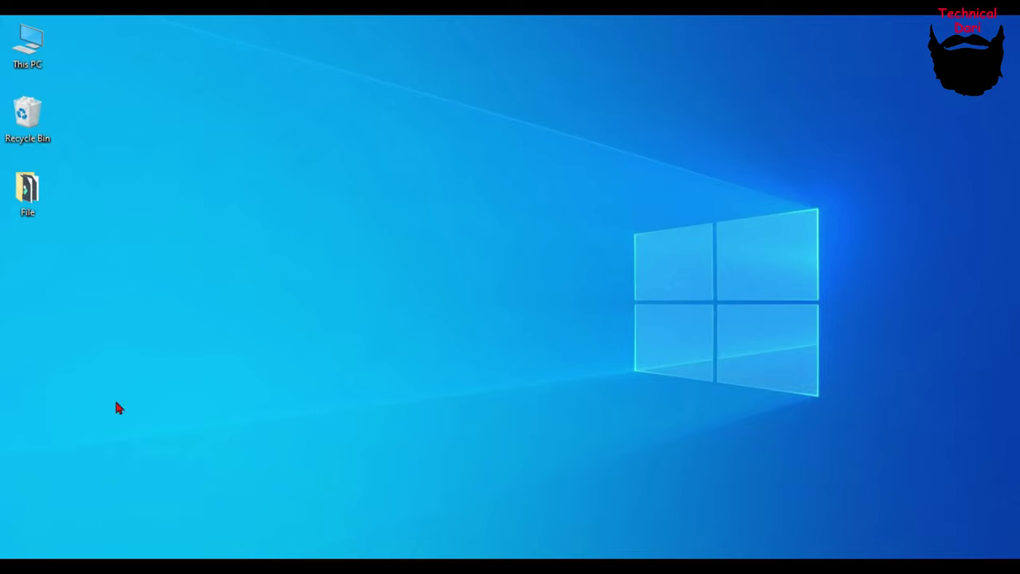
# - Send the whole File folder from the desktop to the USB (E:) drive and cancel the copy
pyautogui.doubleClick(27, 192)
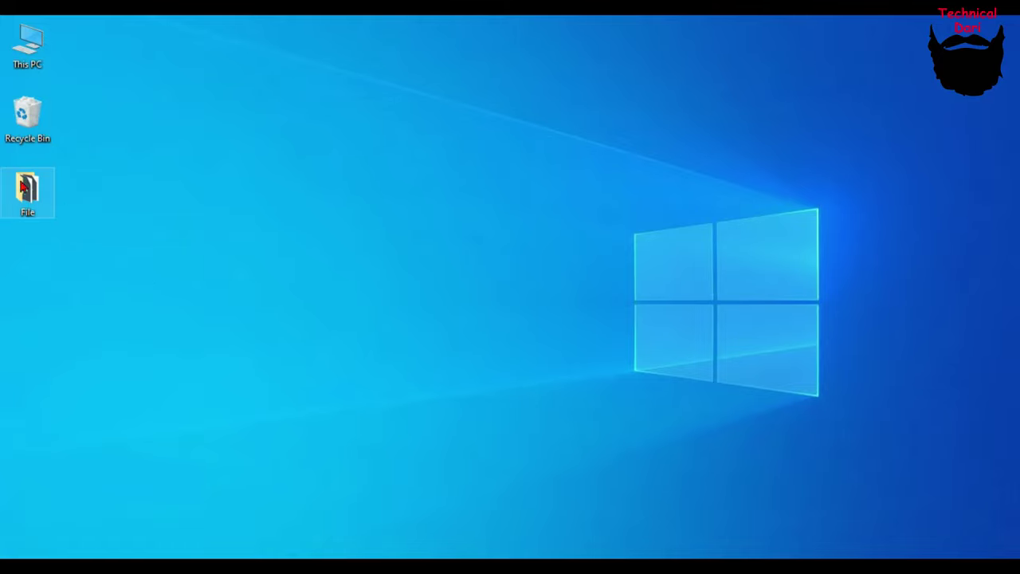
pyautogui.rightClick(28, 188)
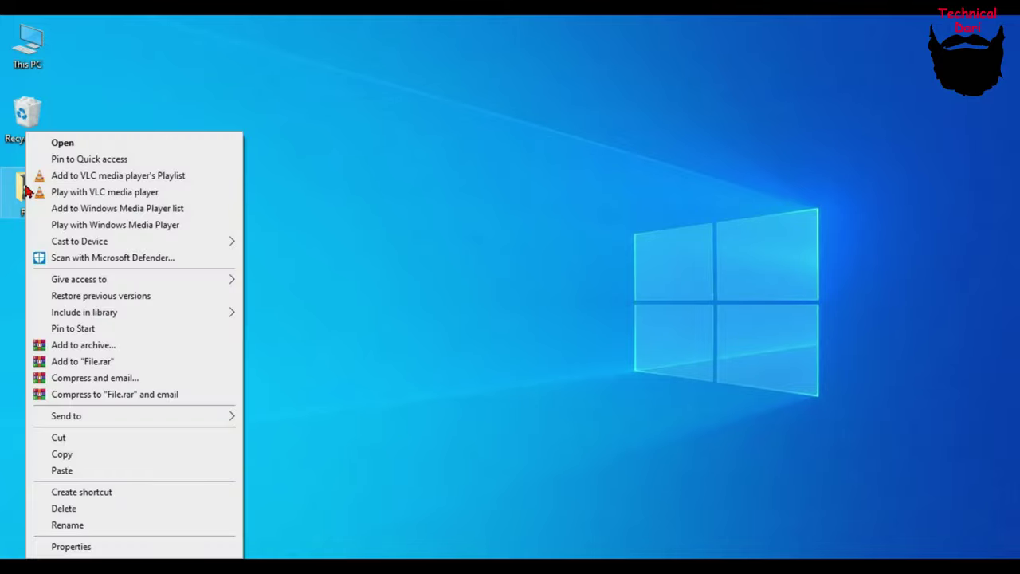
pyautogui.moveTo(96, 417)
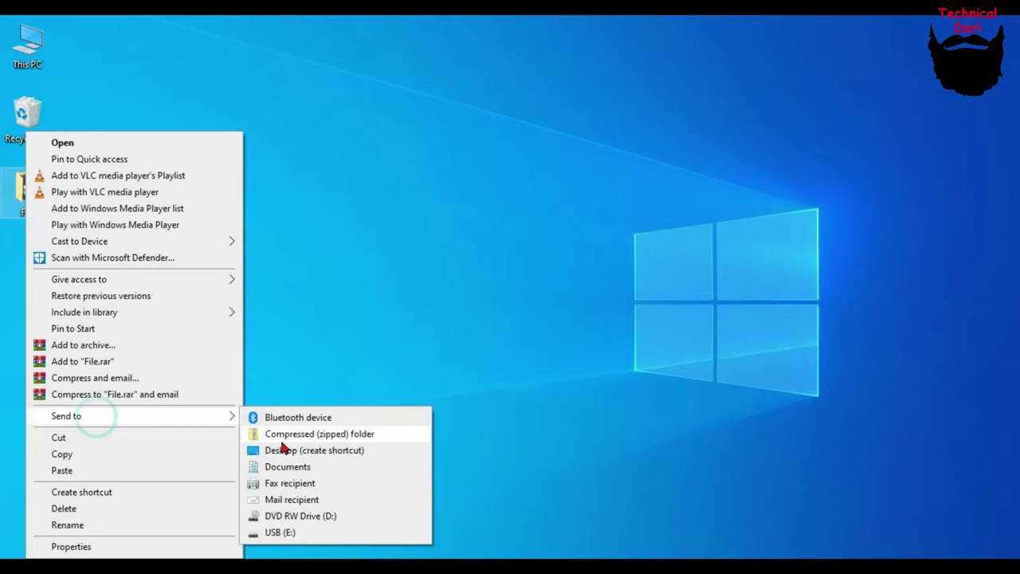
pyautogui.click(309, 532)
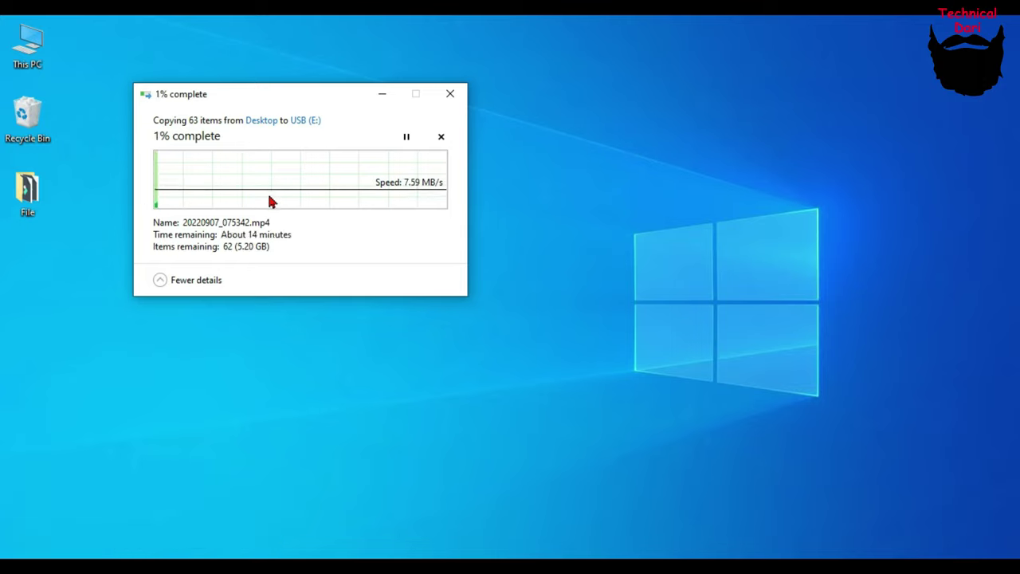
pyautogui.click(450, 99)
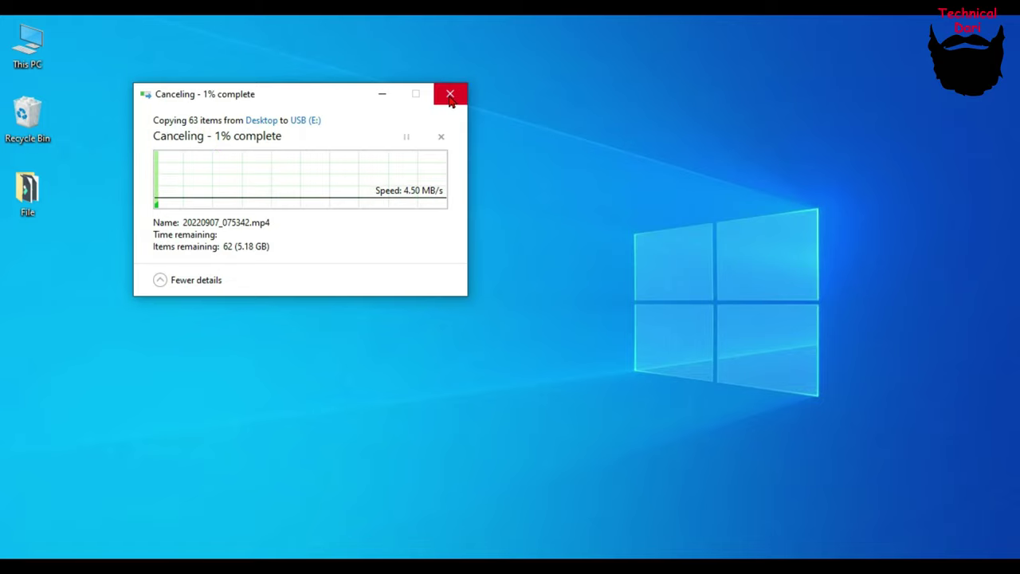
# - Delete the File folder and Book1.xlsx from the USB (E:) drive and recheck the drive
pyautogui.doubleClick(24, 37)
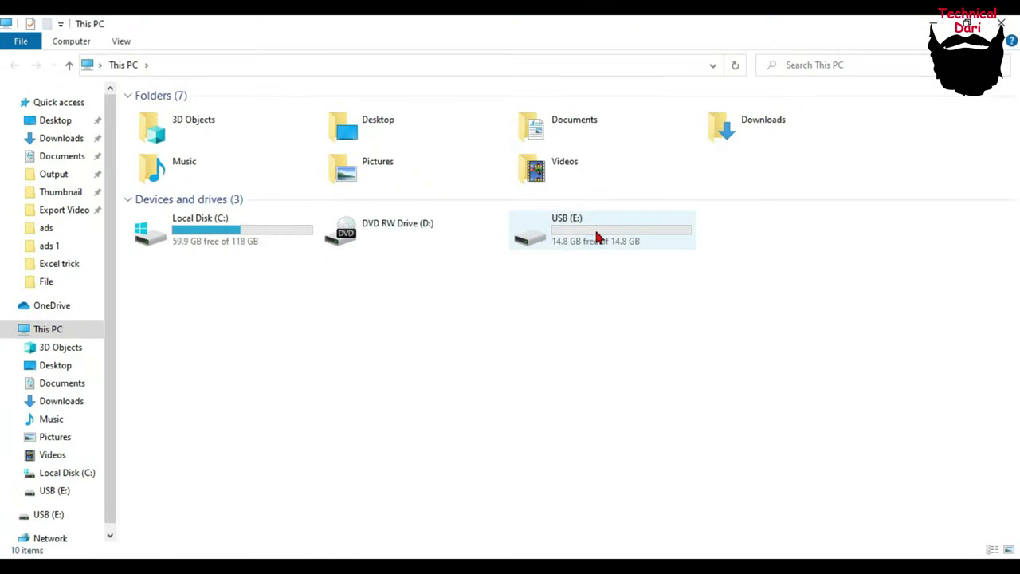
pyautogui.doubleClick(598, 237)
pyautogui.click(171, 112)
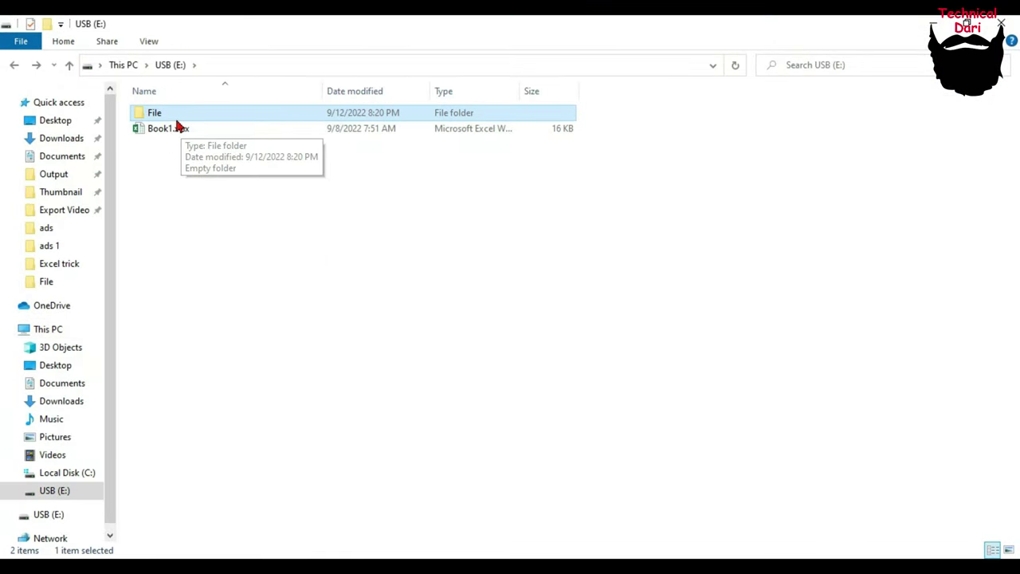
pyautogui.moveTo(191, 247); pyautogui.dragTo(198, 110)
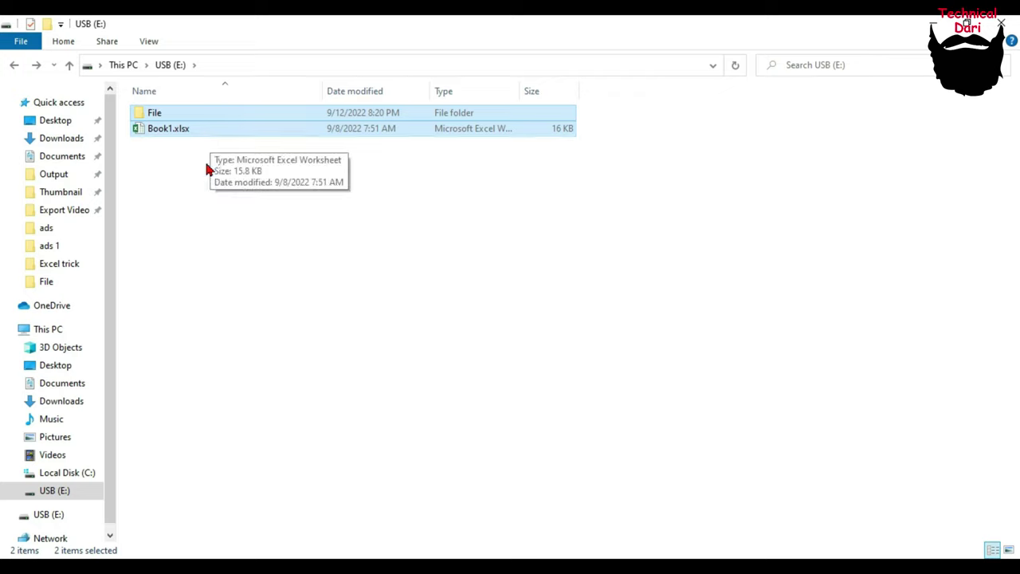
pyautogui.moveTo(162, 185); pyautogui.dragTo(164, 116)
pyautogui.rightClick(164, 116)
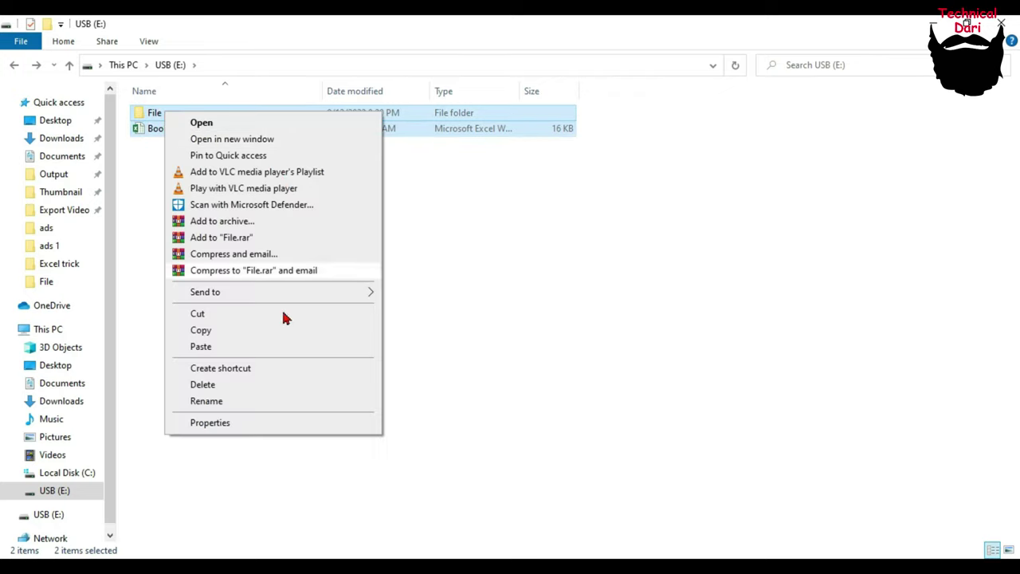
pyautogui.click(231, 384)
pyautogui.click(550, 308)
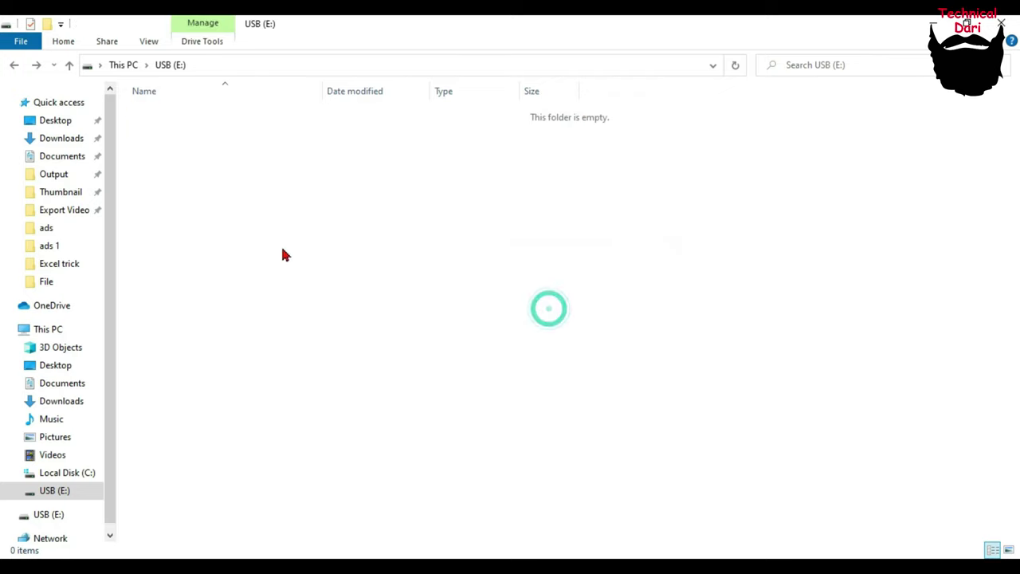
pyautogui.click(14, 65)
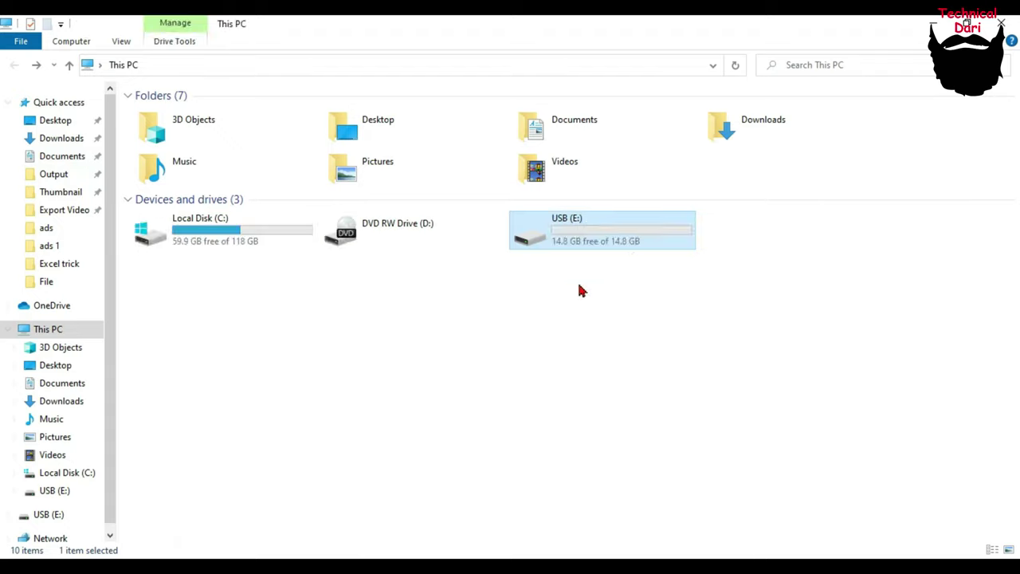
pyautogui.doubleClick(572, 234)
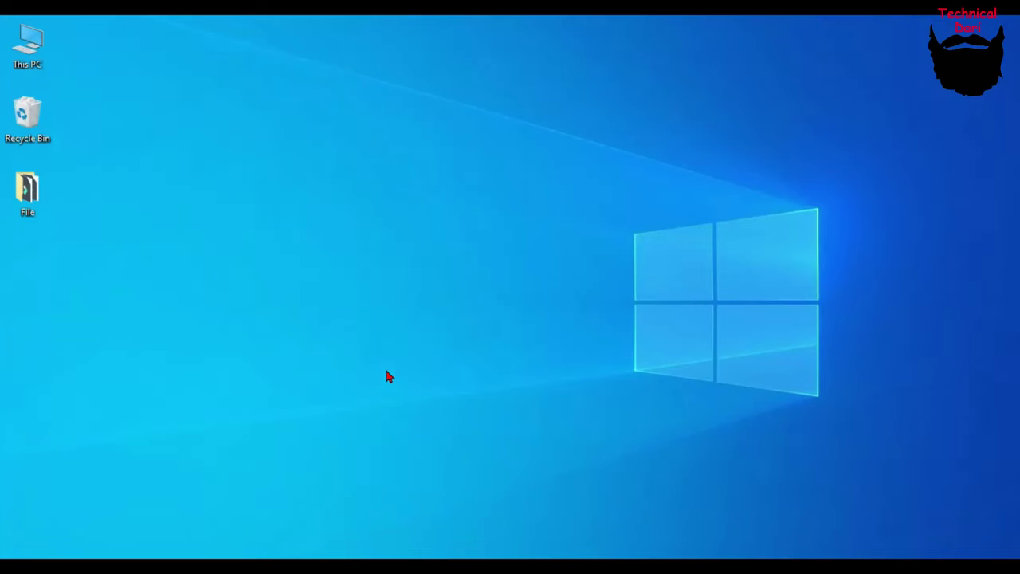
# - Copy 2078 Shrawan bhadra asoji ra dashain.xlsx and Book1.xlsx together from the desktop's File folder, and close the folder
pyautogui.doubleClick(23, 196)
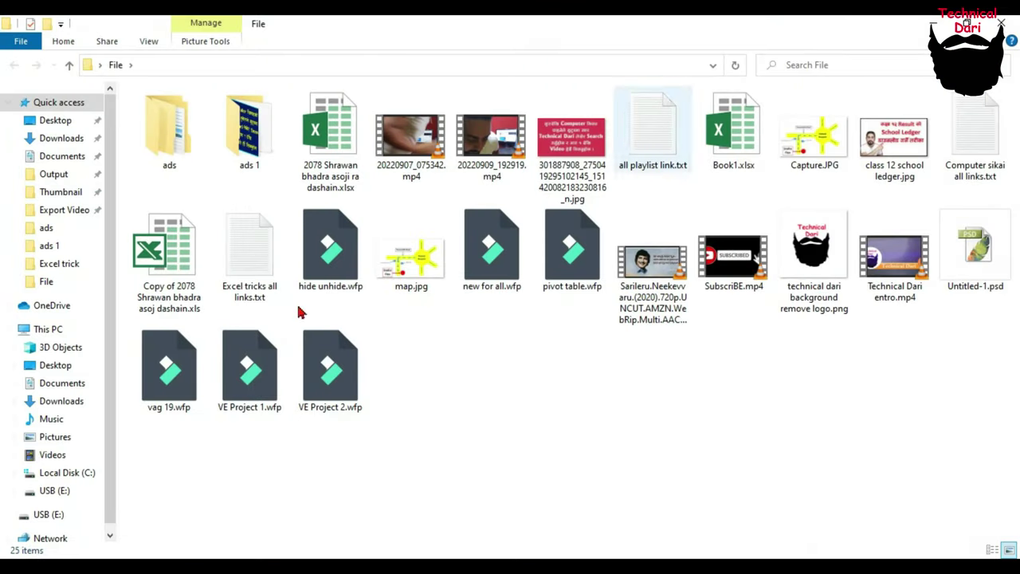
pyautogui.click(318, 128)
pyautogui.press('b')
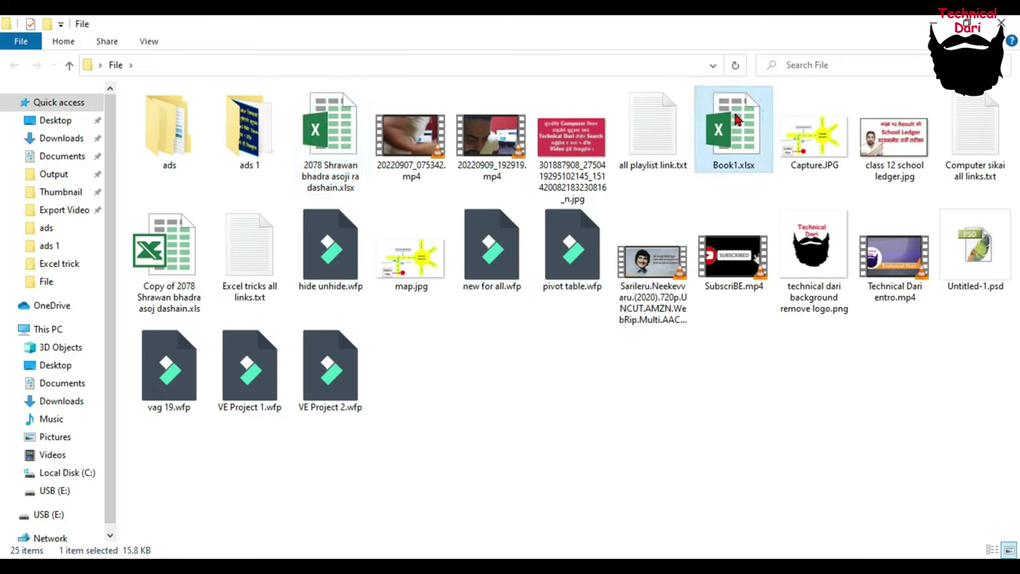
pyautogui.click(323, 135)
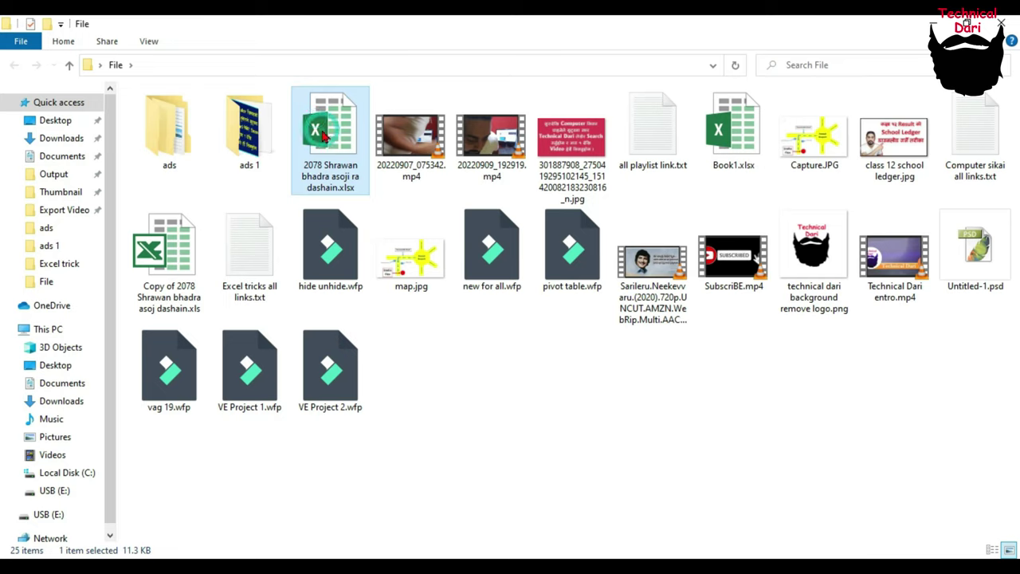
pyautogui.keyDown('ctrl'); pyautogui.click(734, 141); pyautogui.keyUp('ctrl')
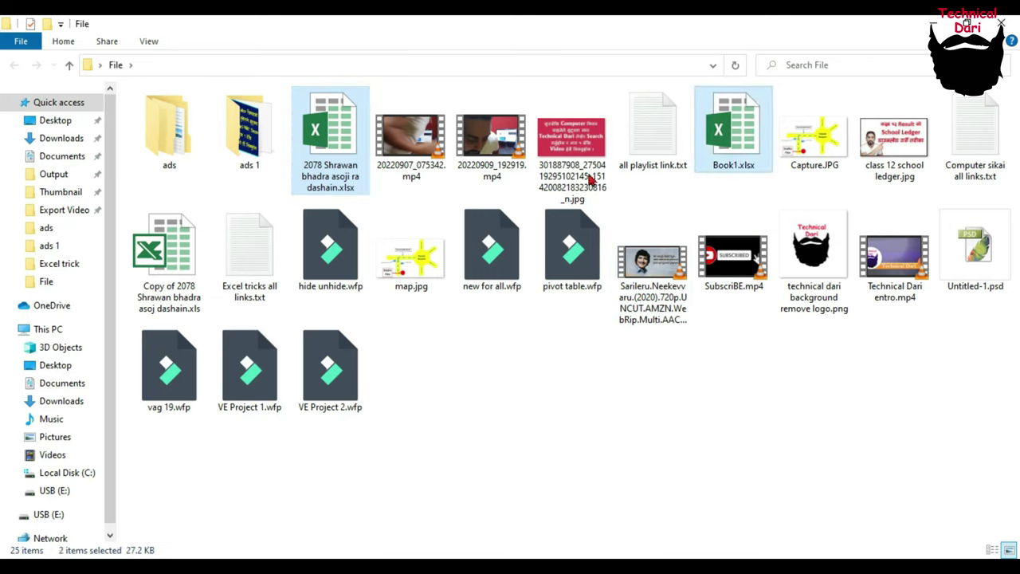
pyautogui.rightClick(739, 123)
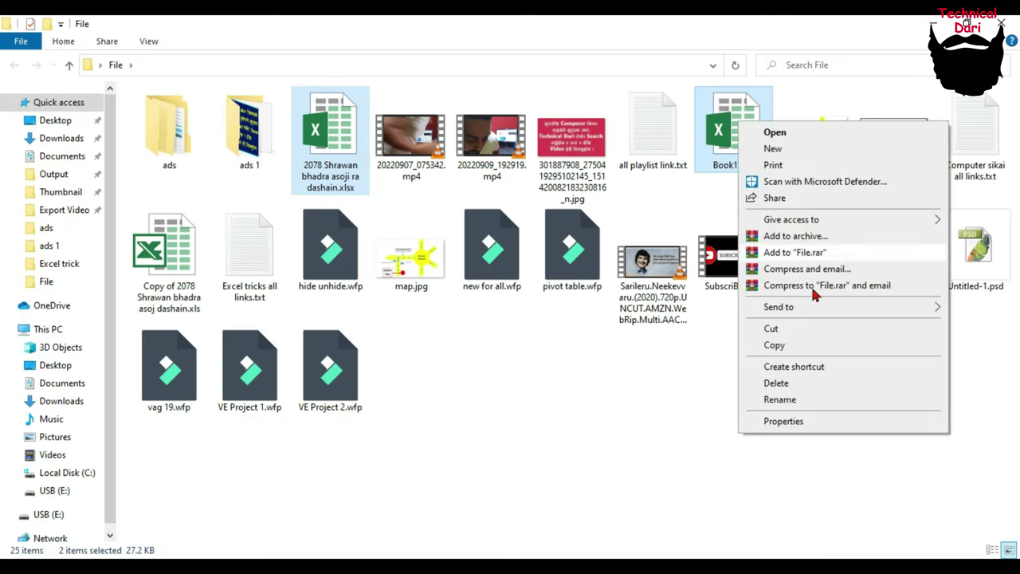
pyautogui.click(772, 348)
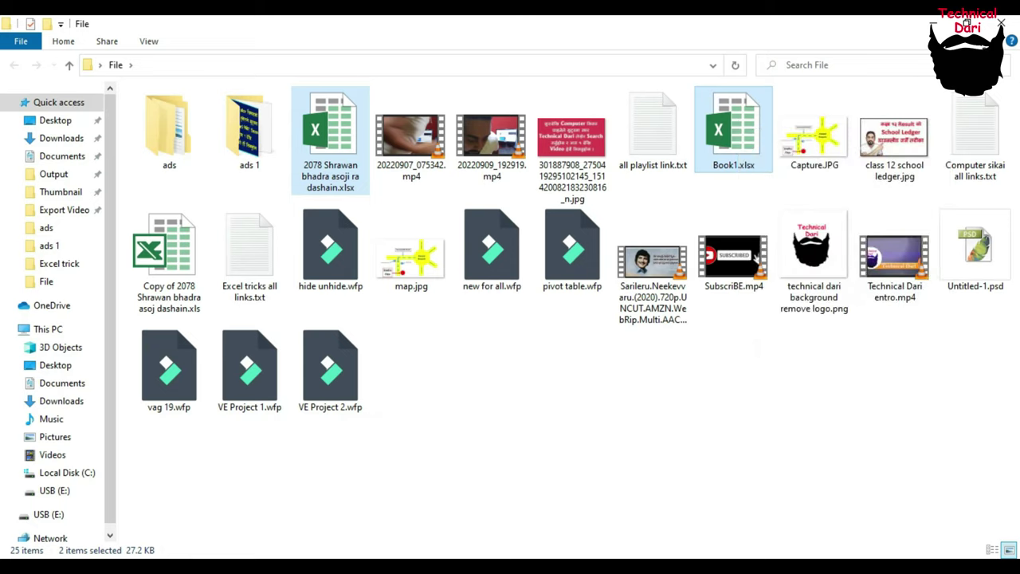
pyautogui.click(1002, 26)
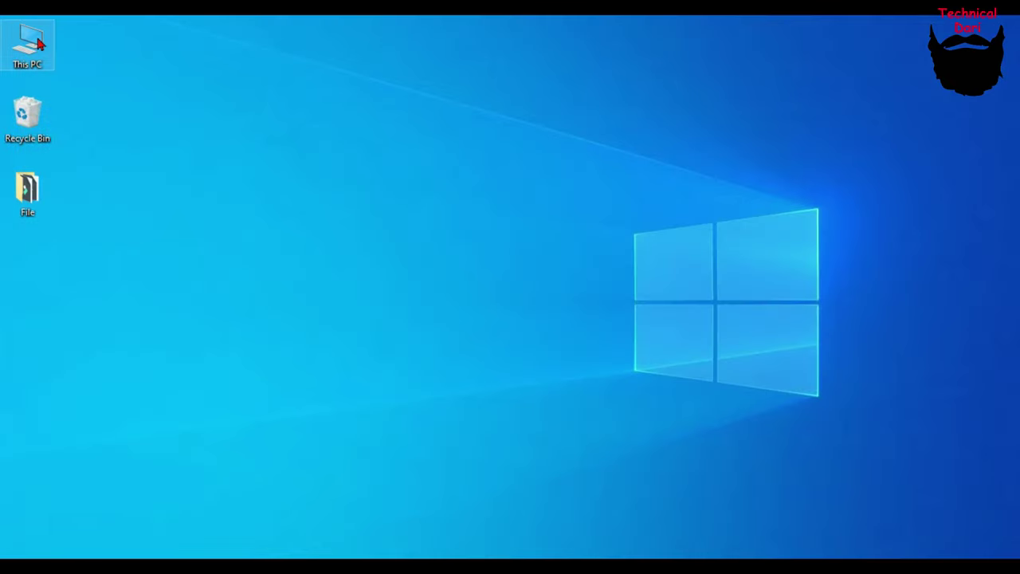
# - Paste the two copied Excel files into the USB (E:) drive and return to the desktop
pyautogui.doubleClick(36, 42)
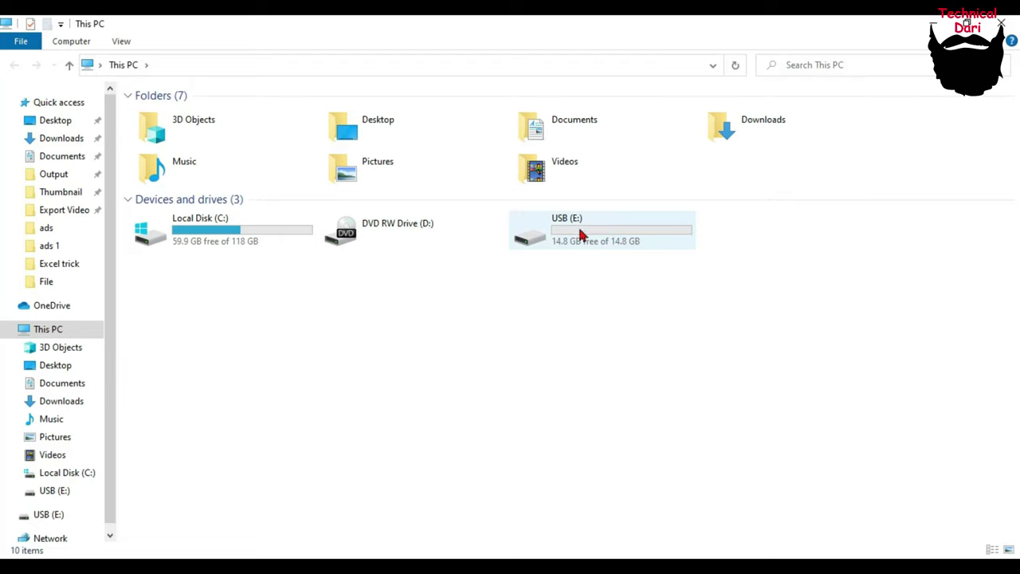
pyautogui.doubleClick(579, 232)
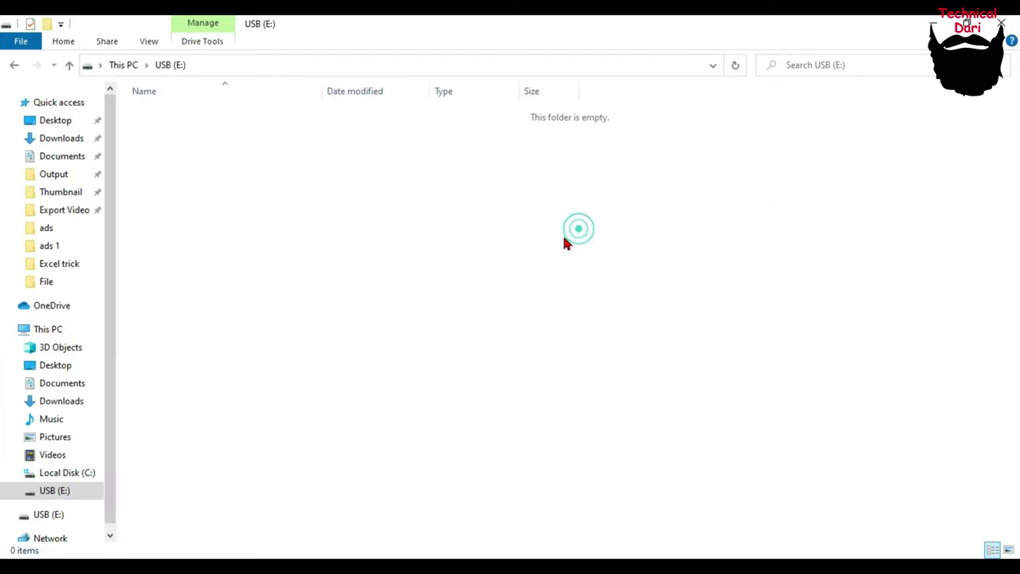
pyautogui.rightClick(304, 170)
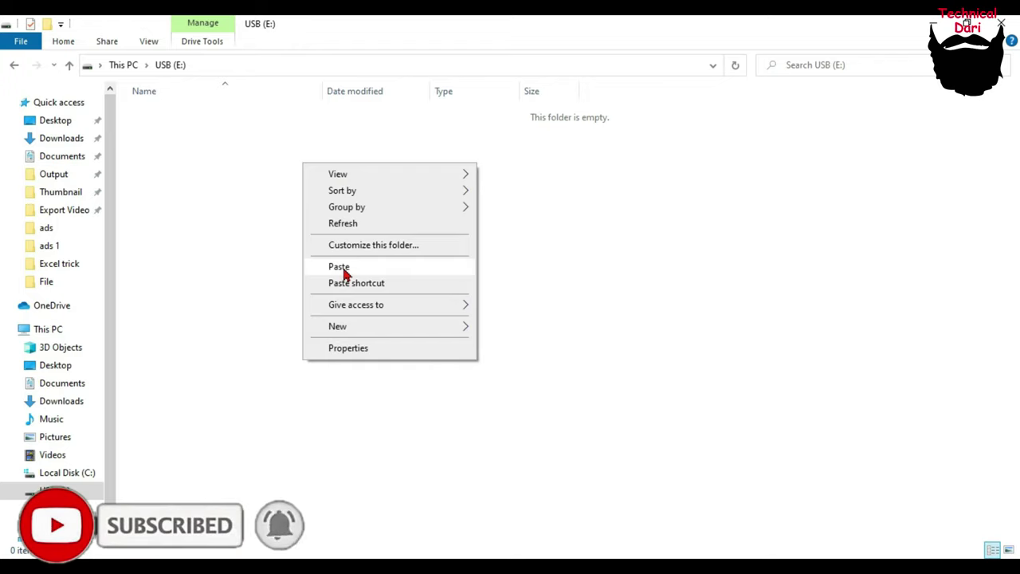
pyautogui.click(363, 269)
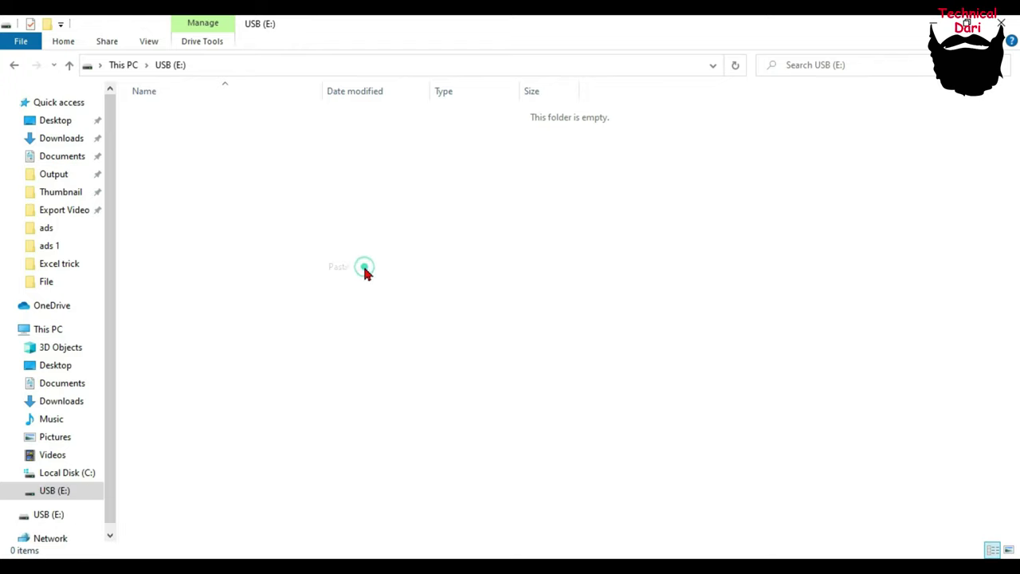
pyautogui.click(256, 207)
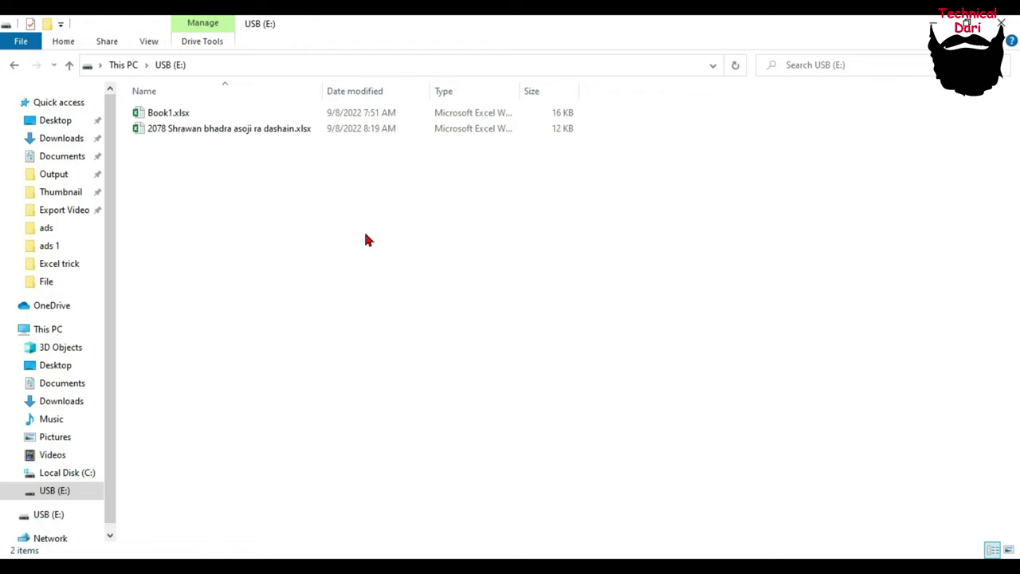
pyautogui.press('super+d')
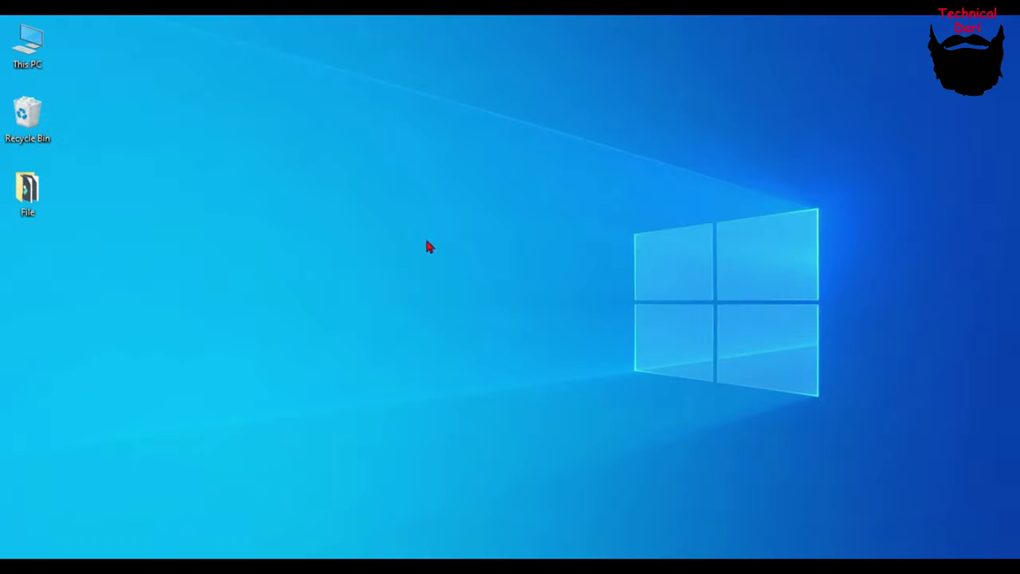
# - Reopen the USB (E:) drive from This PC
pyautogui.doubleClick(16, 51)
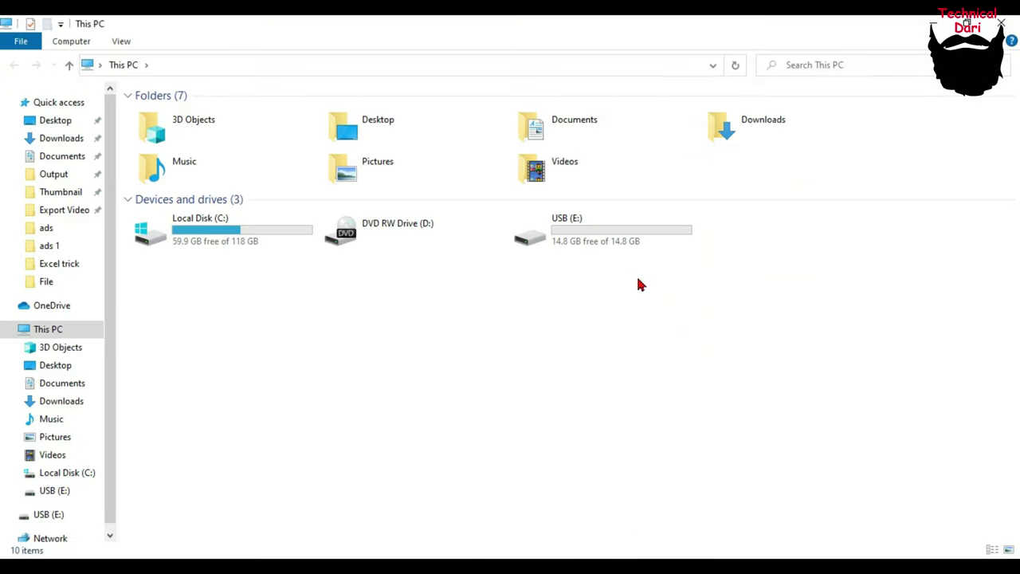
pyautogui.doubleClick(596, 235)
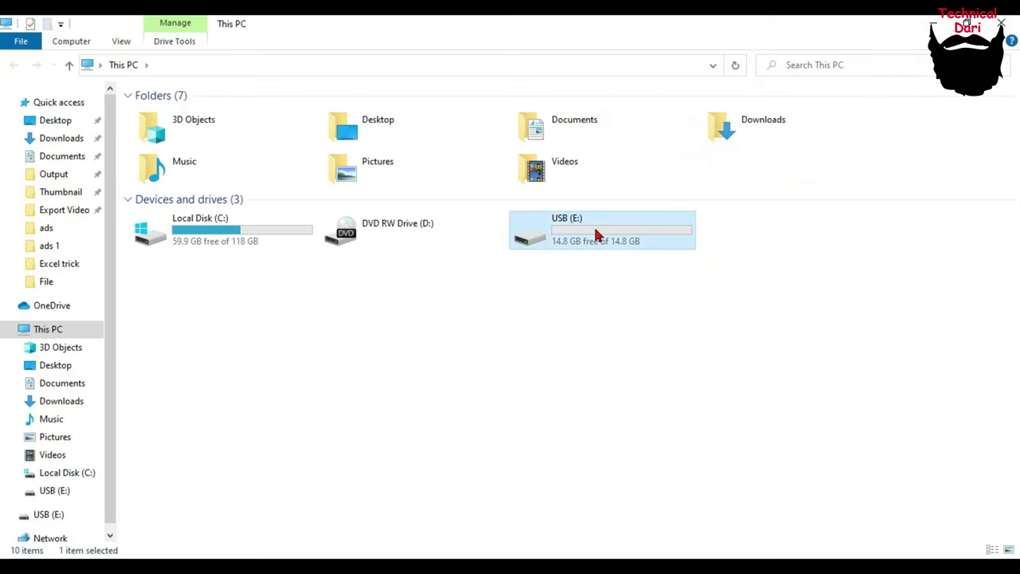